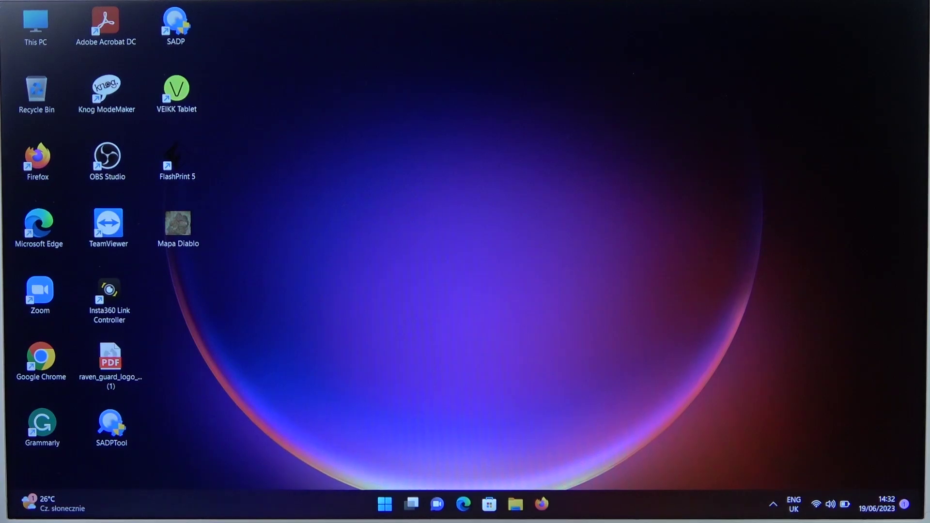
# Open Settings from Start, go to Bluetooth & devices, and start adding a device
pyautogui.click(372, 495)
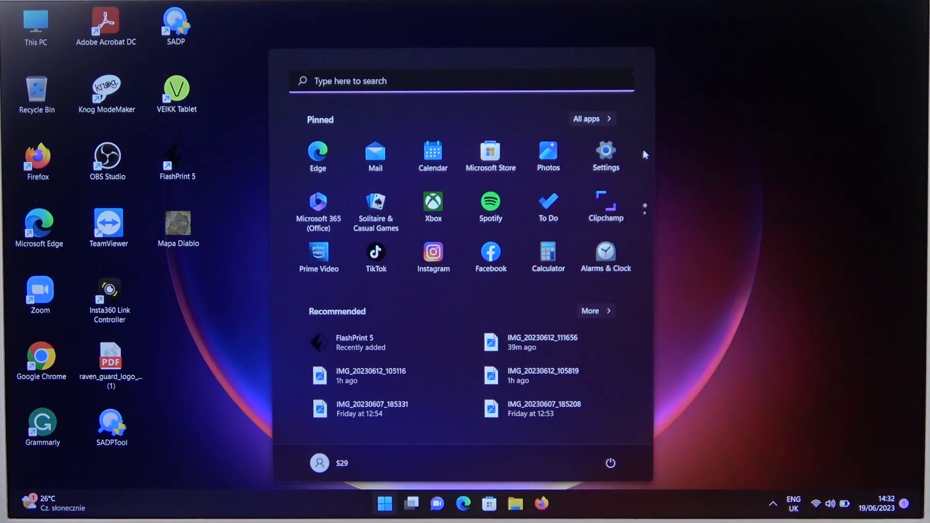
pyautogui.click(609, 154)
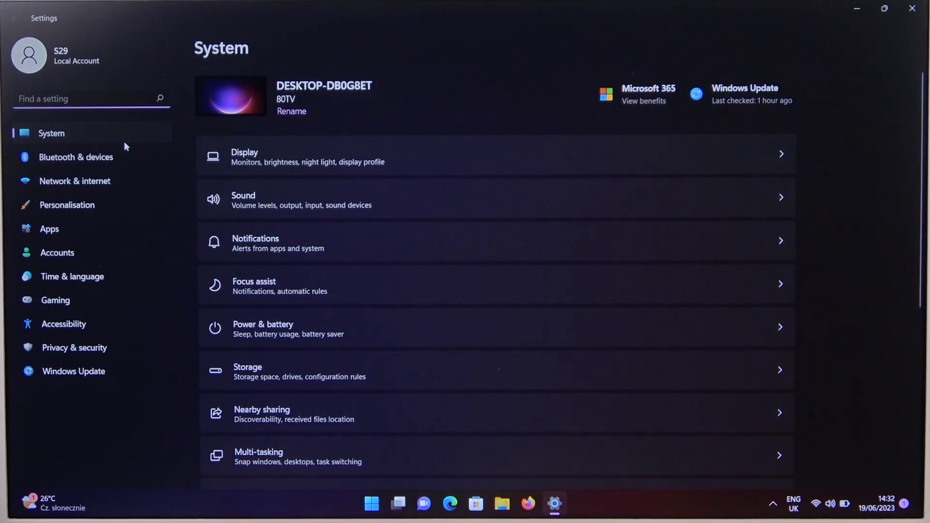
pyautogui.click(119, 164)
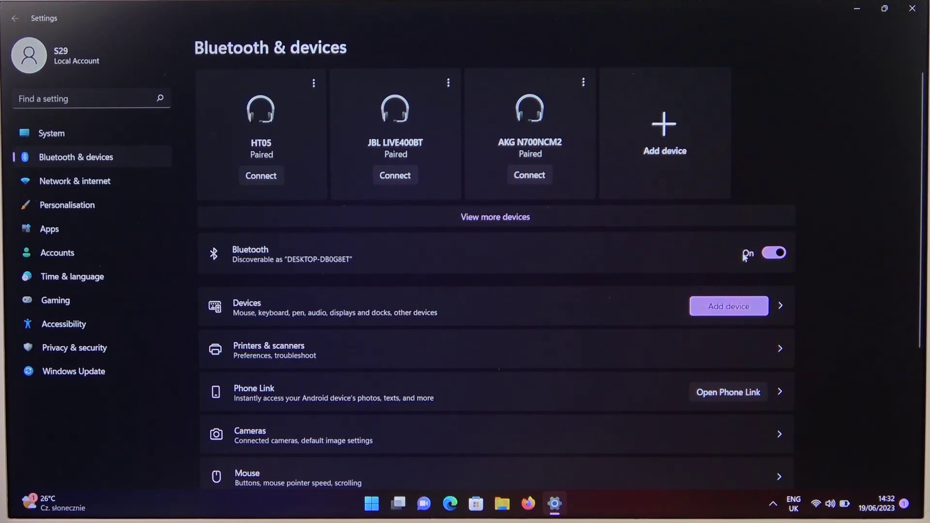
pyautogui.click(663, 145)
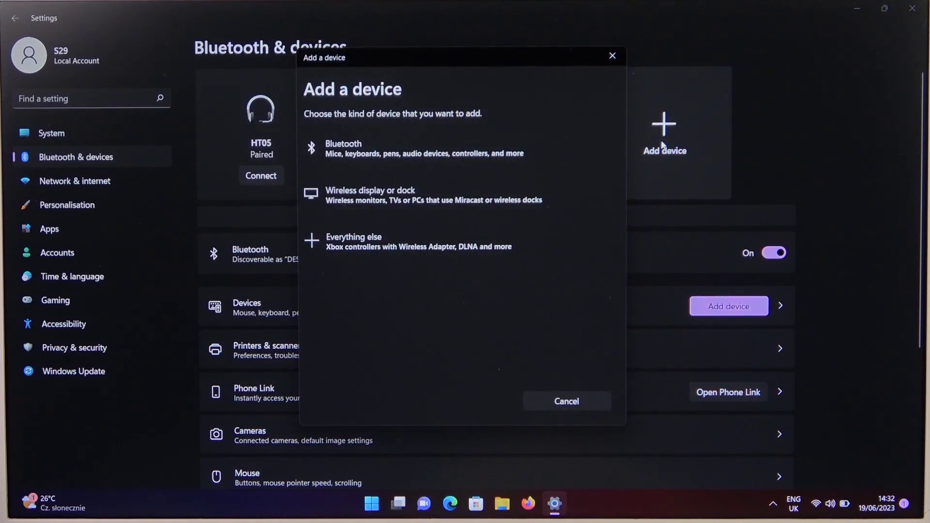
# Pair the HUAWEI FreeLace Pro earphones over Bluetooth and close the pairing dialog
pyautogui.click(499, 163)
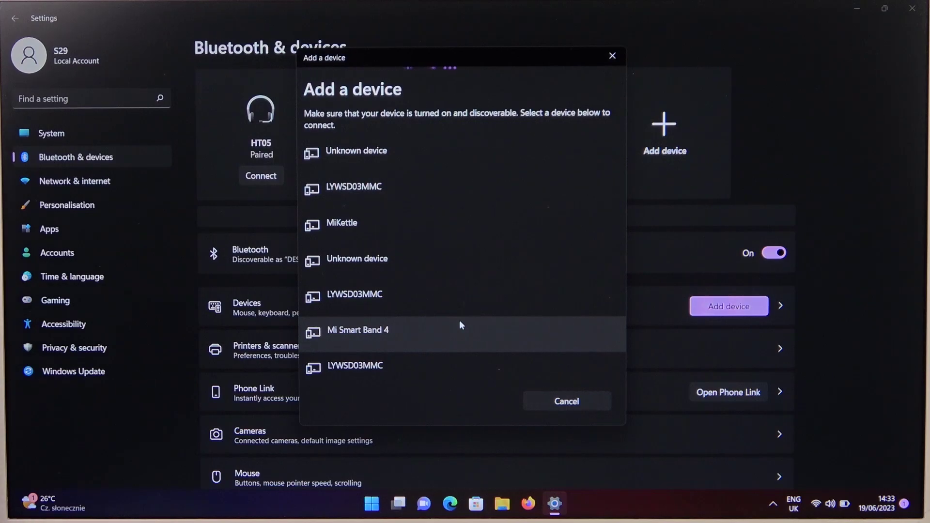
pyautogui.scroll(-2, 458, 318)
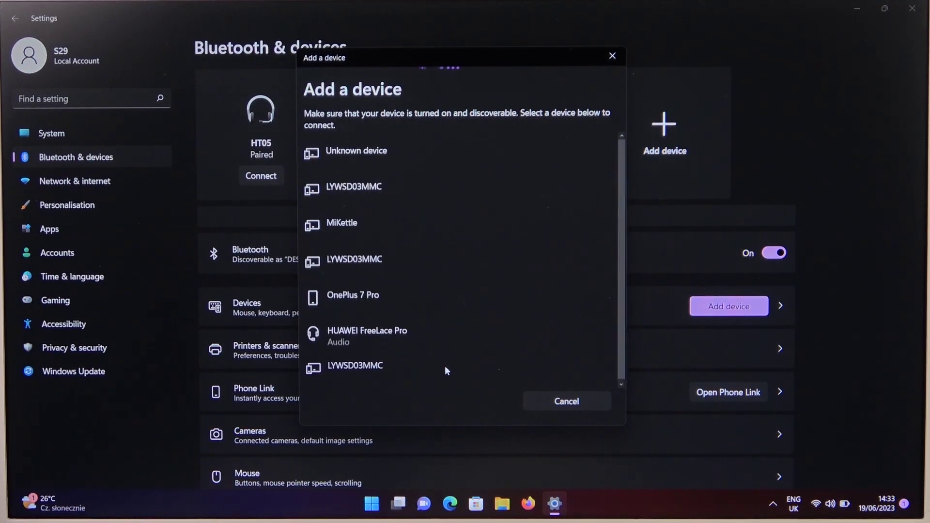
pyautogui.click(415, 336)
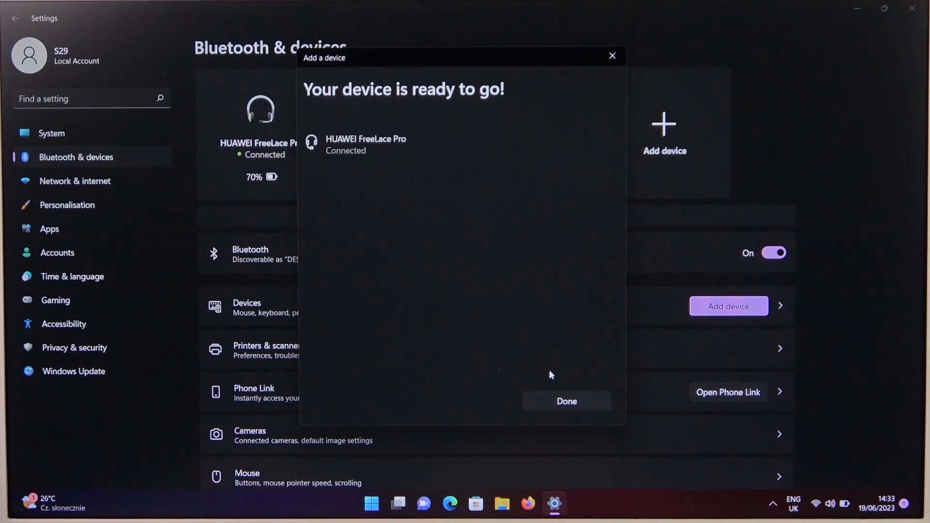
pyautogui.click(574, 407)
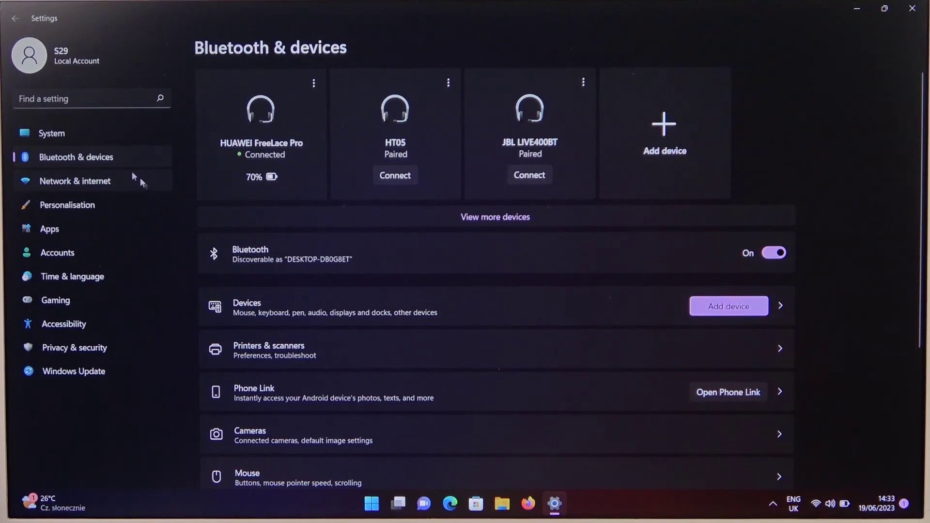
# Check the Sound page, then return via Bluetooth & devices to the System page
pyautogui.click(93, 133)
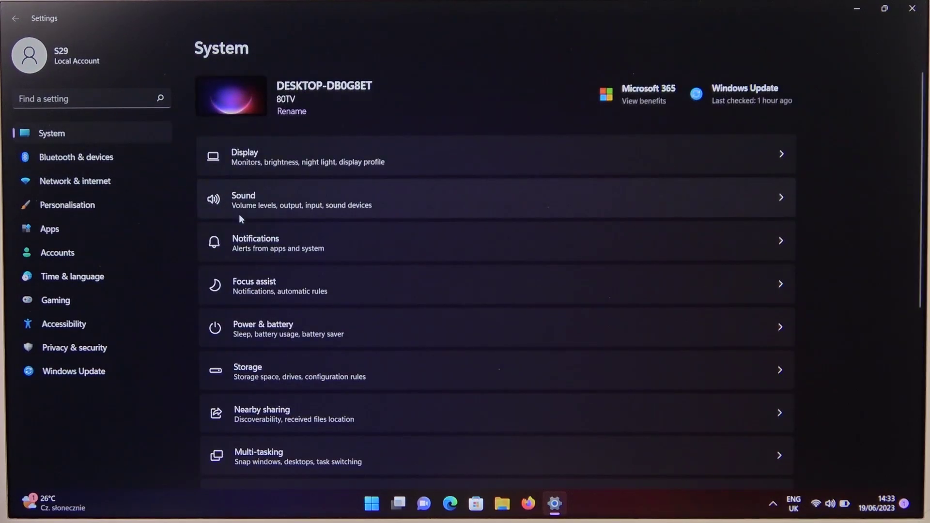
pyautogui.click(277, 198)
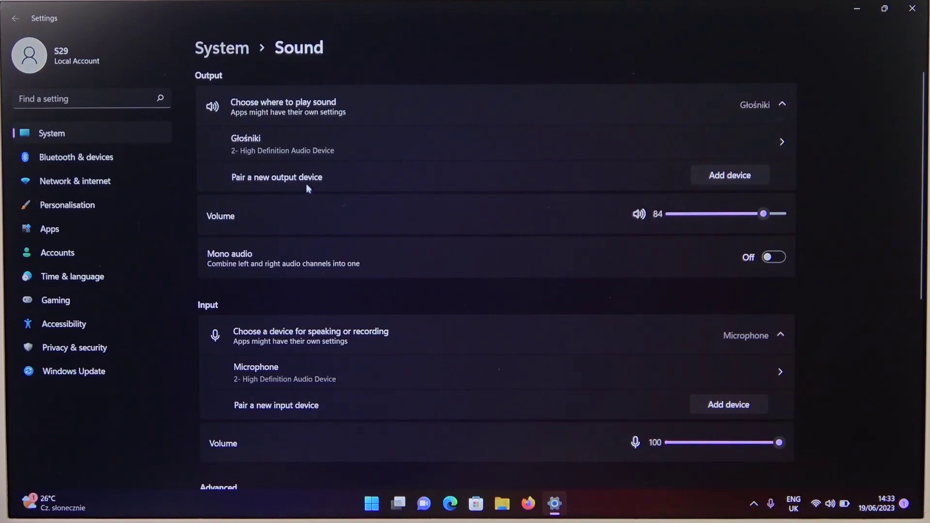
pyautogui.click(152, 147)
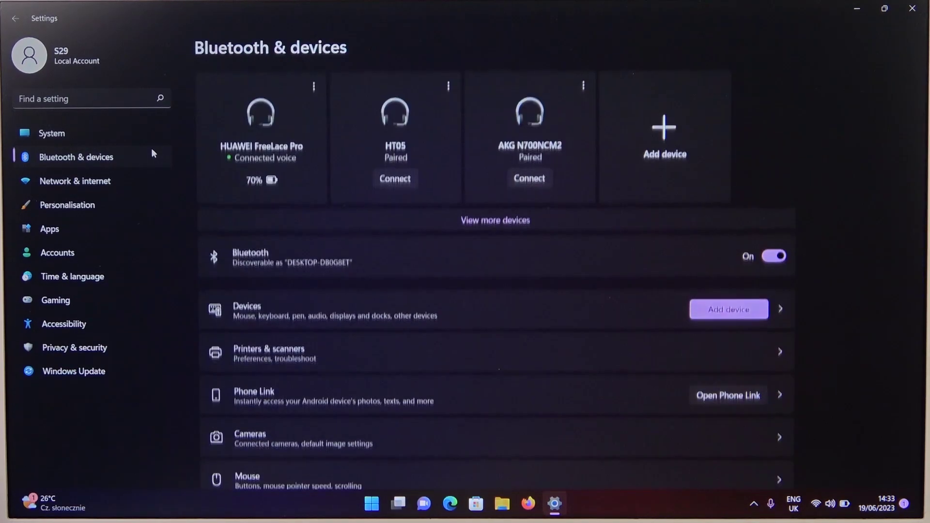
pyautogui.click(143, 129)
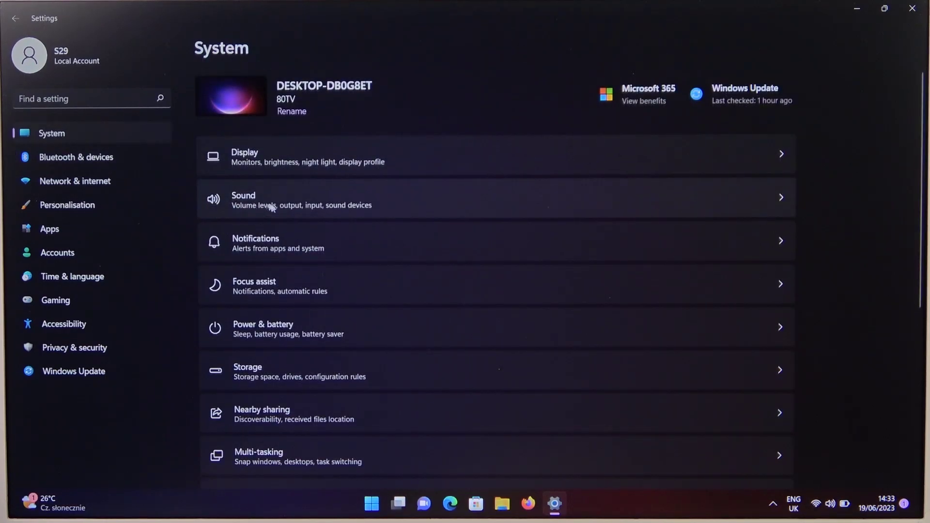
# On the Sound page, choose HUAWEI FreeLace Pro for output and its Hands-Free headset for input
pyautogui.click(274, 208)
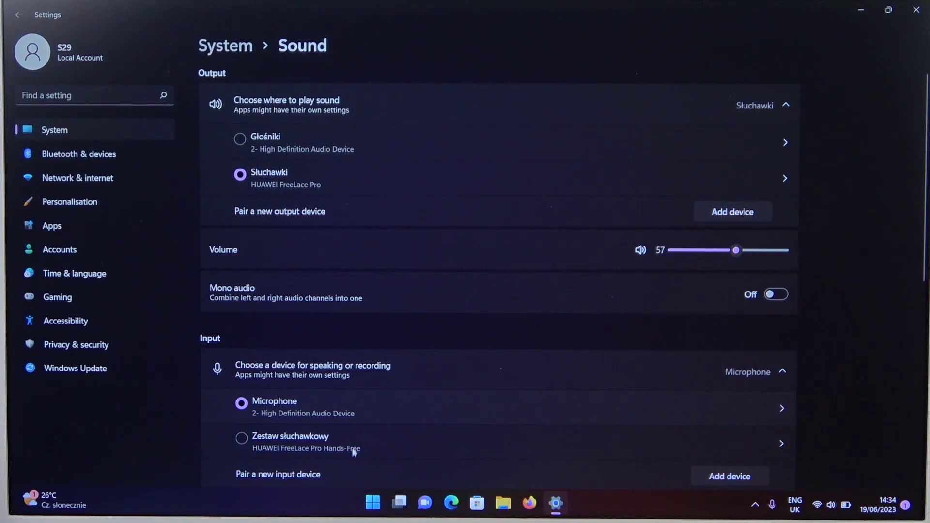
pyautogui.click(352, 450)
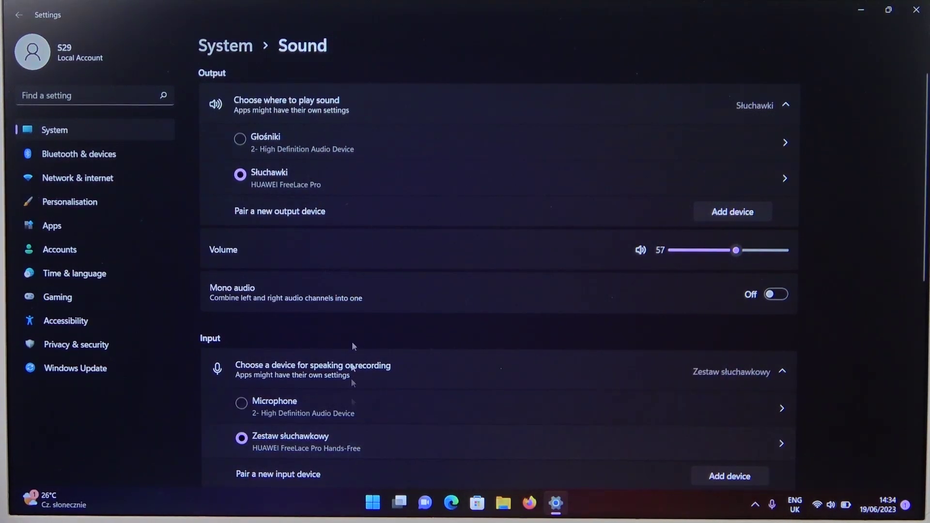